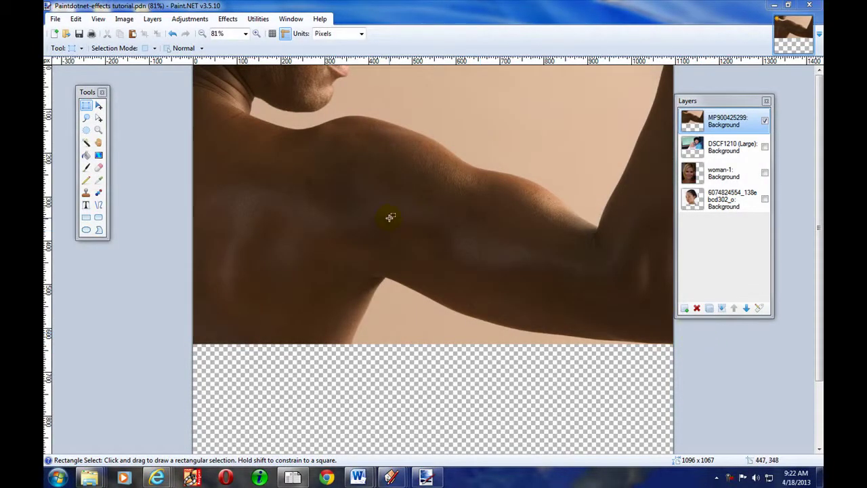
Add and select an empty Layer 5, hide the MP900425299 arm layer, and browse the Effects categories
{"action": "left_click", "coordinate": [228, 19]}
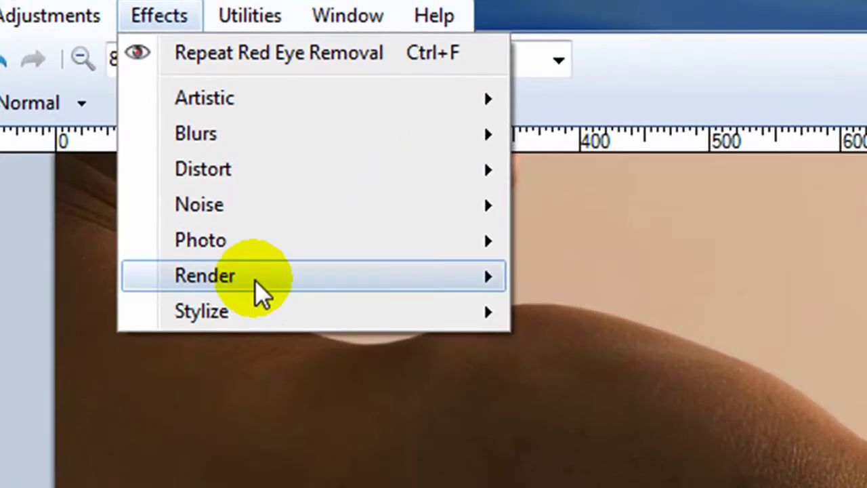
{"action": "mouse_move", "coordinate": [261, 110]}
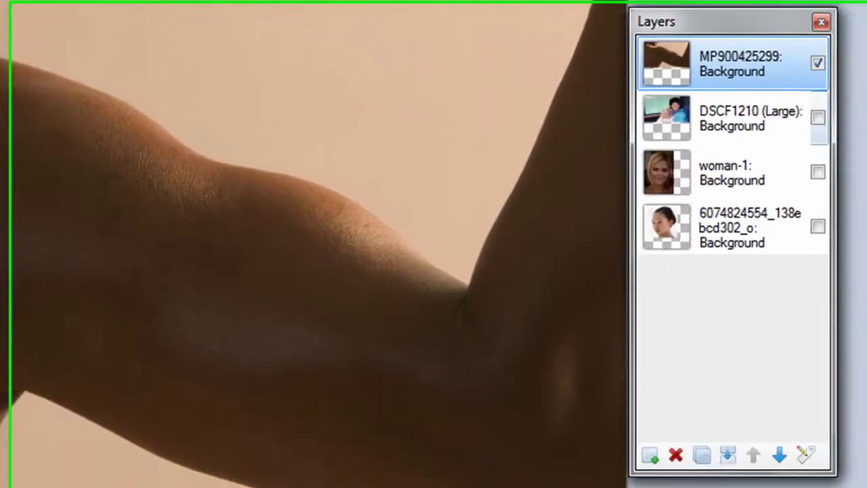
{"action": "left_click", "coordinate": [650, 455]}
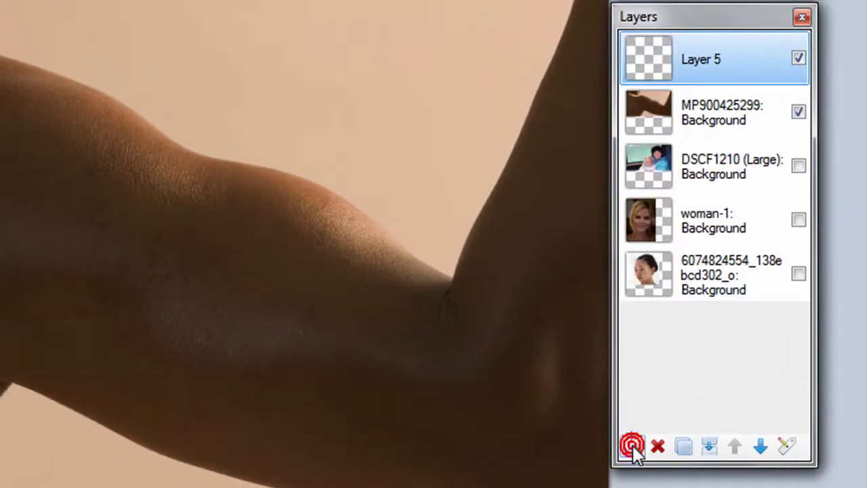
{"action": "left_click", "coordinate": [663, 56]}
{"action": "left_click", "coordinate": [798, 112]}
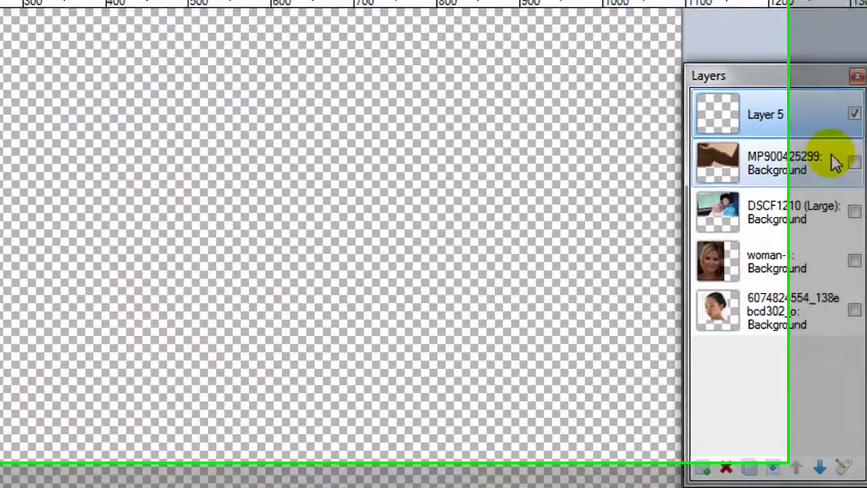
{"action": "left_click", "coordinate": [37, 16]}
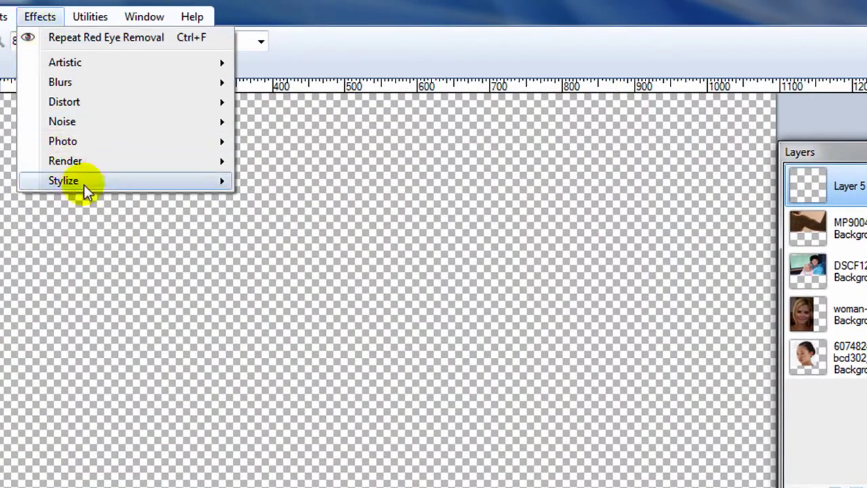
{"action": "mouse_move", "coordinate": [226, 161]}
{"action": "left_click", "coordinate": [285, 164]}
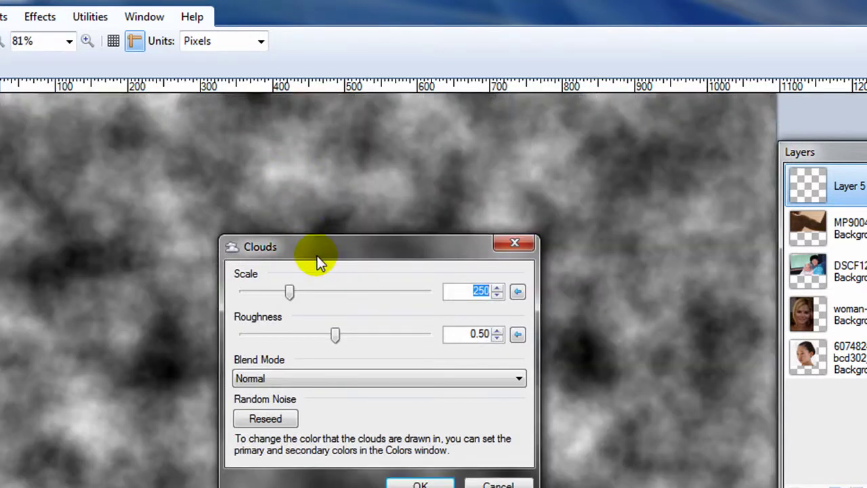
{"action": "left_click", "coordinate": [487, 385]}
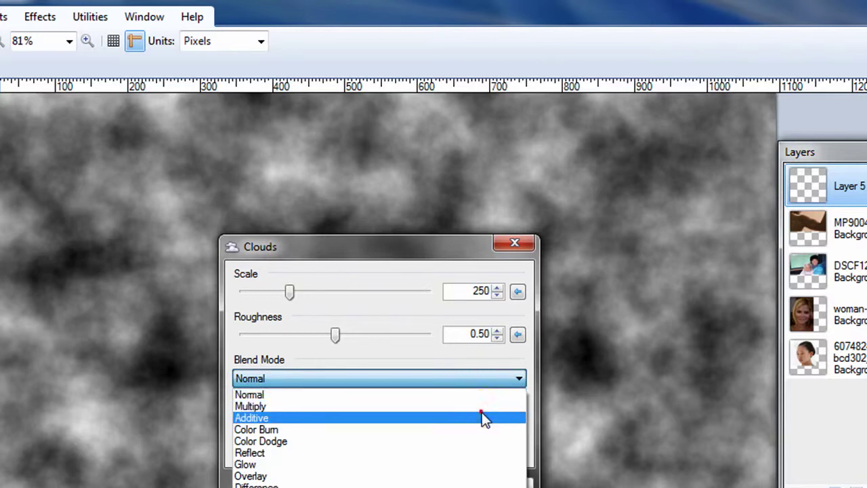
{"action": "left_click", "coordinate": [482, 416]}
{"action": "left_click", "coordinate": [501, 380]}
{"action": "left_click", "coordinate": [475, 453]}
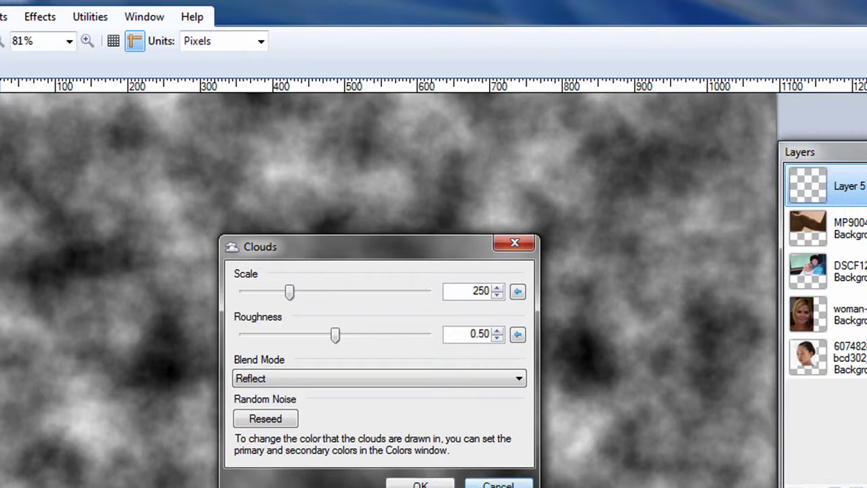
{"action": "left_click", "coordinate": [498, 484]}
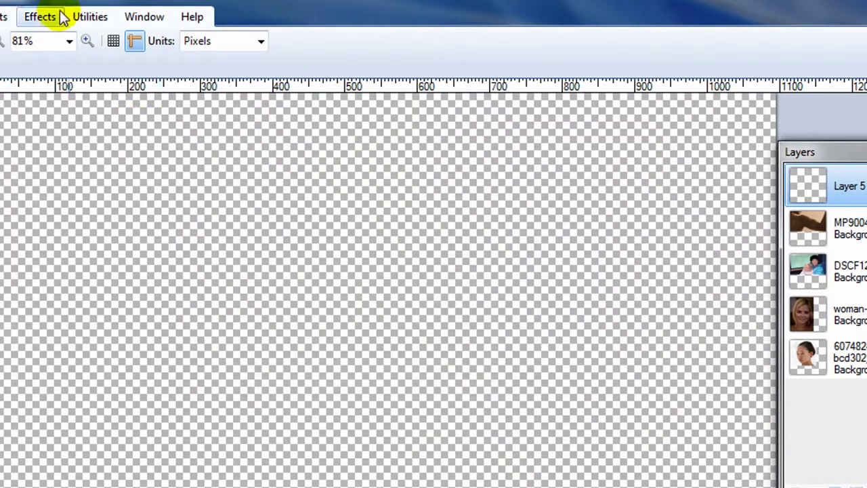
{"action": "left_click", "coordinate": [41, 16]}
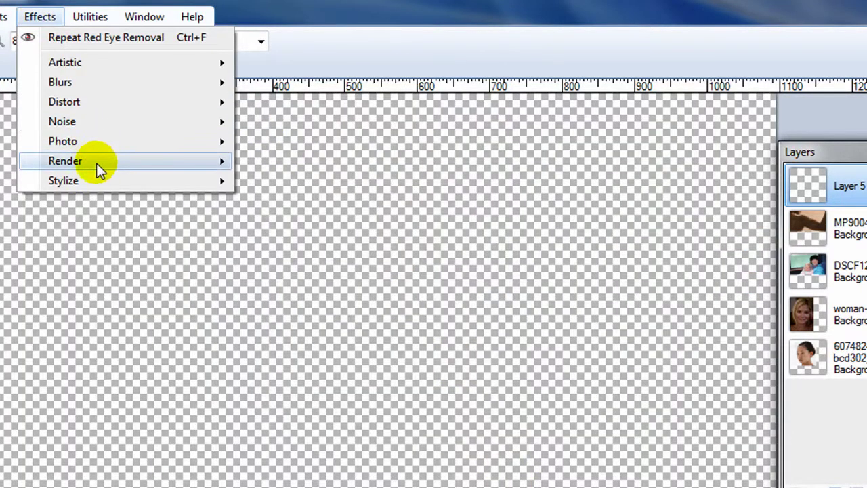
{"action": "mouse_move", "coordinate": [96, 163]}
{"action": "left_click", "coordinate": [284, 184]}
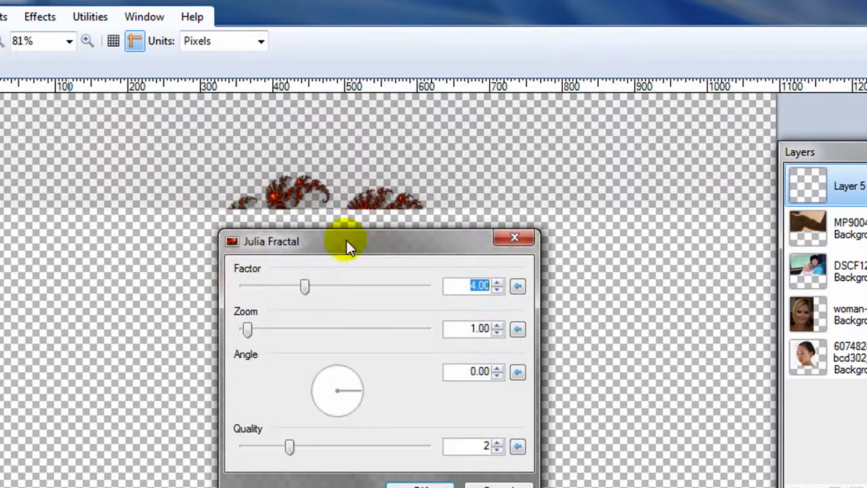
{"action": "left_click_drag", "start_coordinate": [349, 242], "coordinate": [742, 113]}
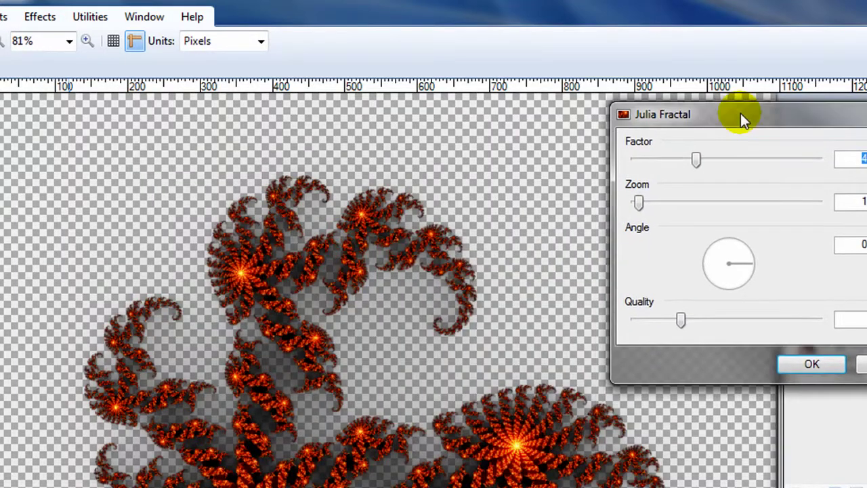
{"action": "left_click_drag", "start_coordinate": [695, 158], "coordinate": [732, 163]}
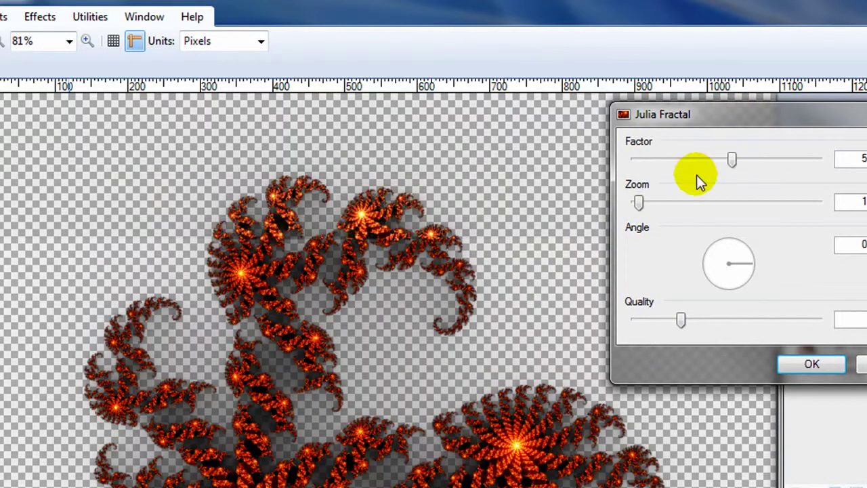
{"action": "mouse_move", "coordinate": [638, 205]}
{"action": "left_mouse_down"}
{"action": "mouse_move", "coordinate": [717, 214]}
{"action": "mouse_move", "coordinate": [647, 206]}
{"action": "left_mouse_up"}
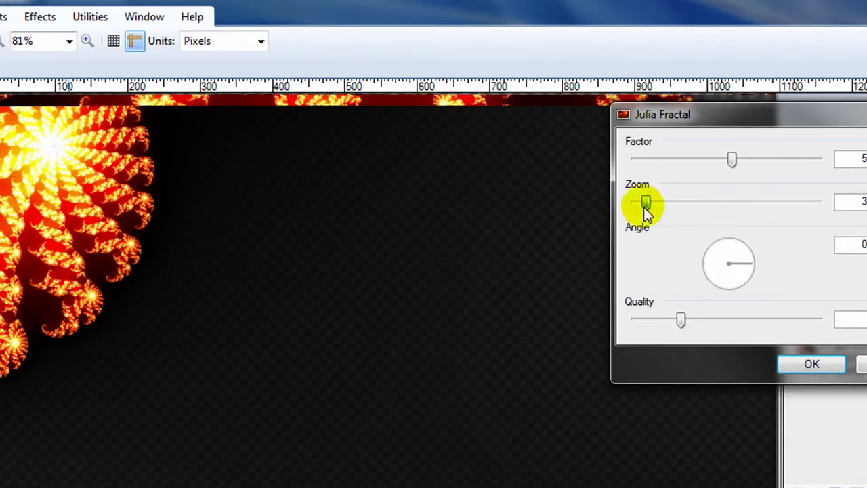
{"action": "left_click_drag", "start_coordinate": [681, 319], "coordinate": [785, 326]}
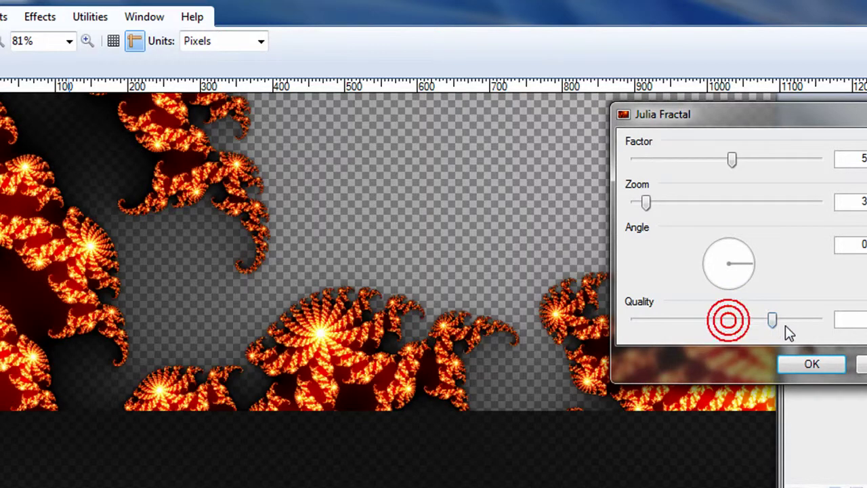
{"action": "left_click", "coordinate": [794, 361]}
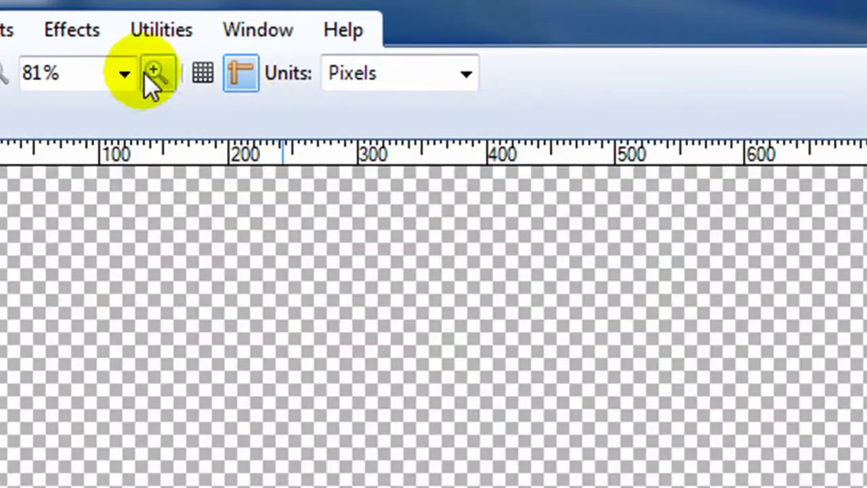
{"action": "left_click", "coordinate": [147, 29]}
{"action": "mouse_move", "coordinate": [68, 30]}
{"action": "mouse_move", "coordinate": [103, 294]}
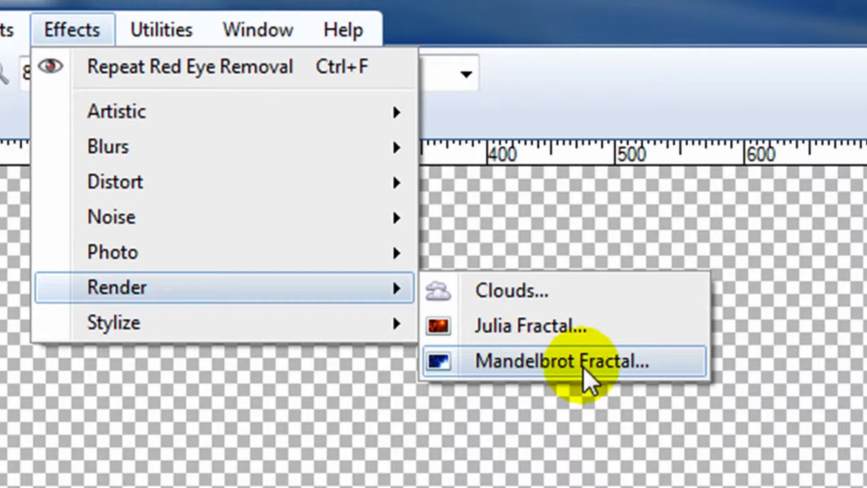
{"action": "left_click", "coordinate": [640, 366]}
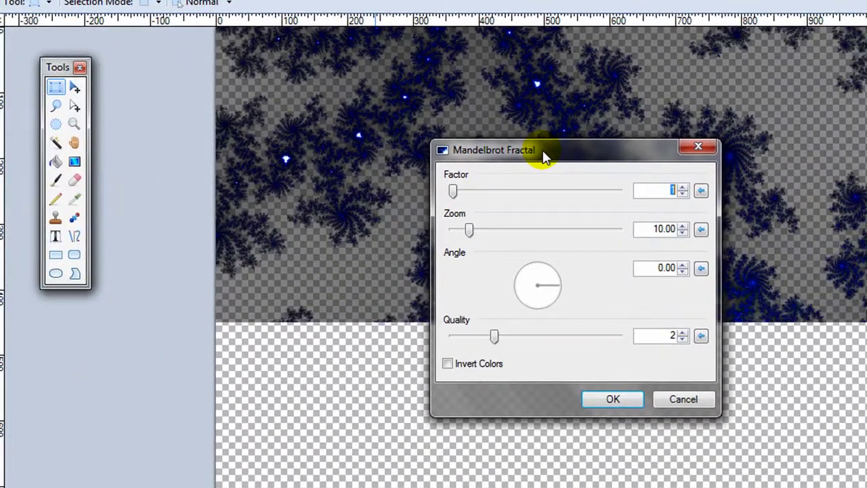
{"action": "left_click_drag", "start_coordinate": [545, 156], "coordinate": [122, 84]}
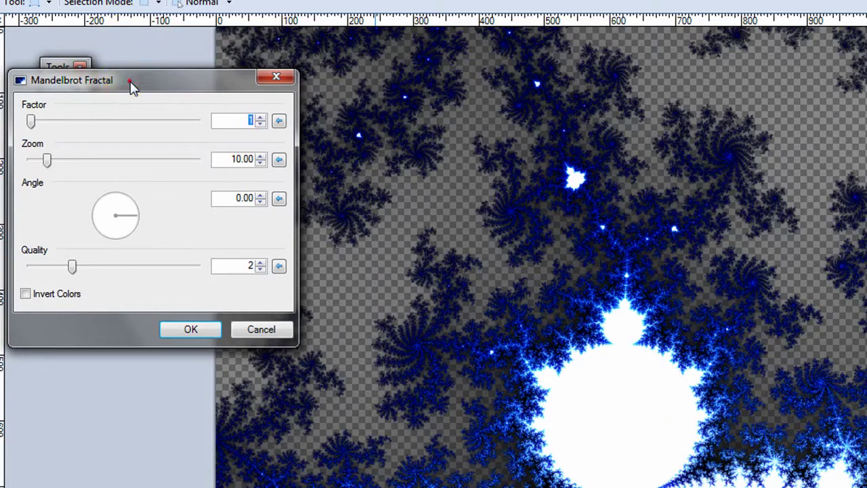
{"action": "left_click_drag", "start_coordinate": [130, 80], "coordinate": [146, 44]}
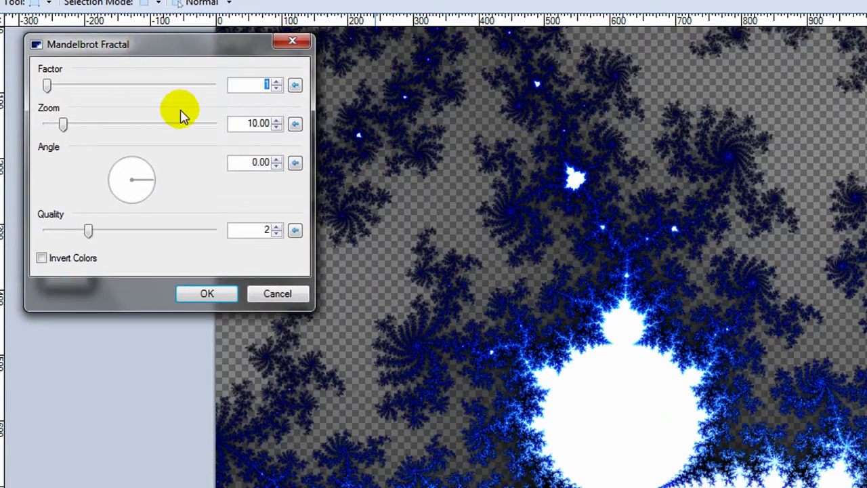
{"action": "left_click", "coordinate": [42, 261]}
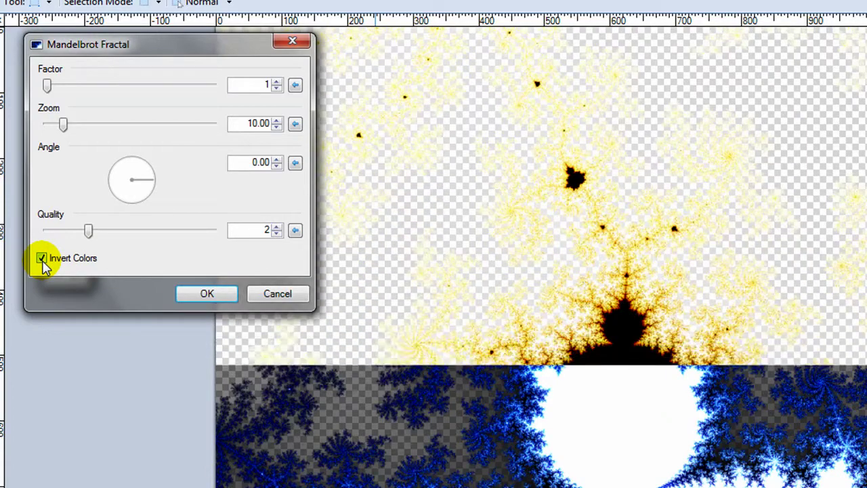
{"action": "left_click", "coordinate": [42, 260]}
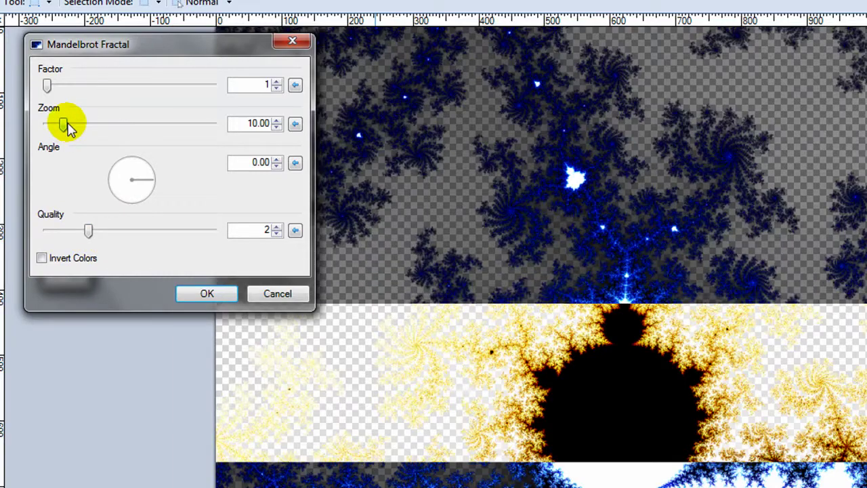
{"action": "left_click", "coordinate": [284, 296]}
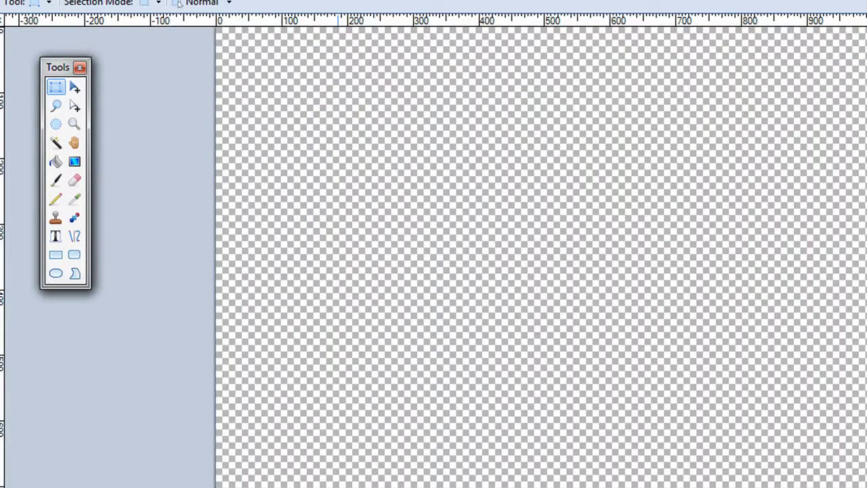
{"action": "left_click", "coordinate": [54, 14]}
{"action": "mouse_move", "coordinate": [86, 165]}
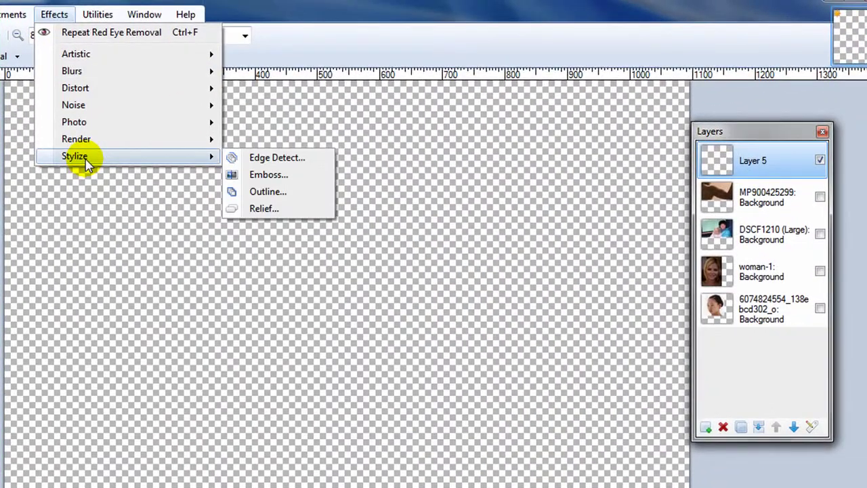
{"action": "left_click", "coordinate": [755, 196]}
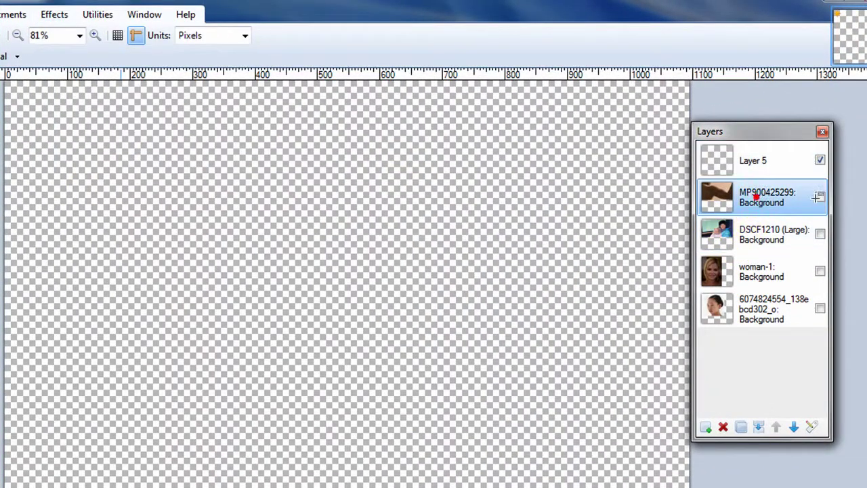
{"action": "left_click", "coordinate": [820, 161]}
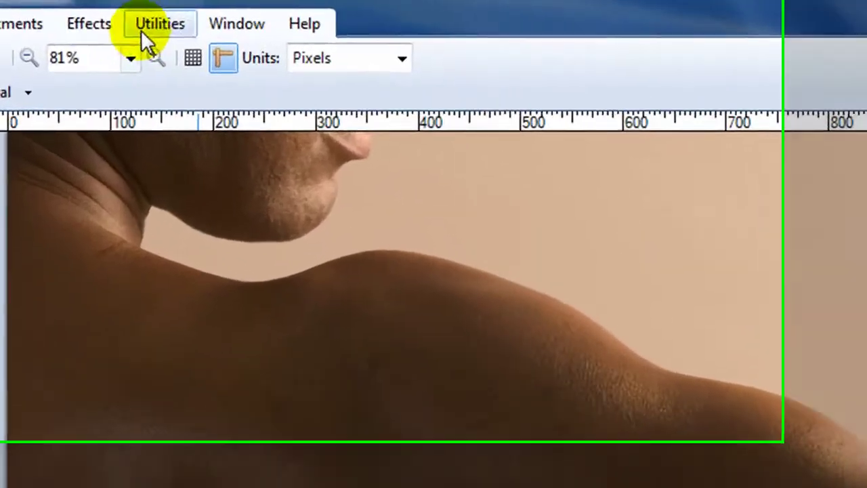
{"action": "left_click", "coordinate": [63, 15]}
{"action": "mouse_move", "coordinate": [183, 288]}
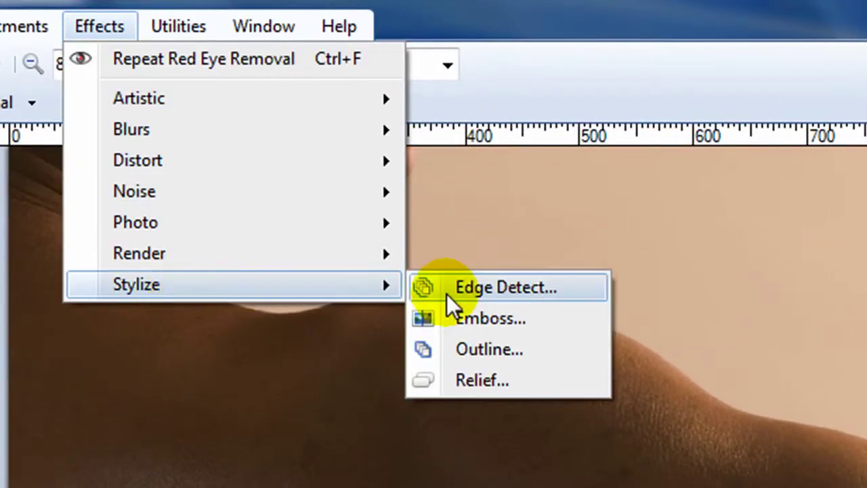
{"action": "left_click", "coordinate": [504, 292]}
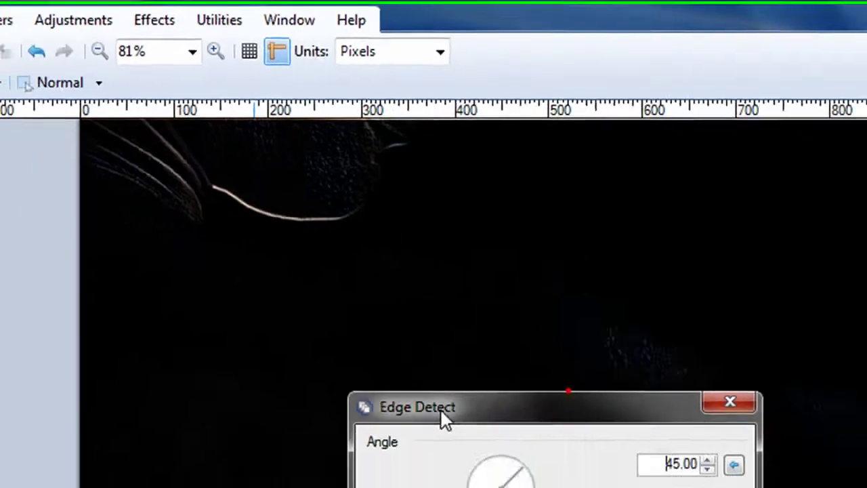
{"action": "left_click_drag", "start_coordinate": [475, 479], "coordinate": [0, 479]}
{"action": "left_click_drag", "start_coordinate": [188, 332], "coordinate": [208, 369]}
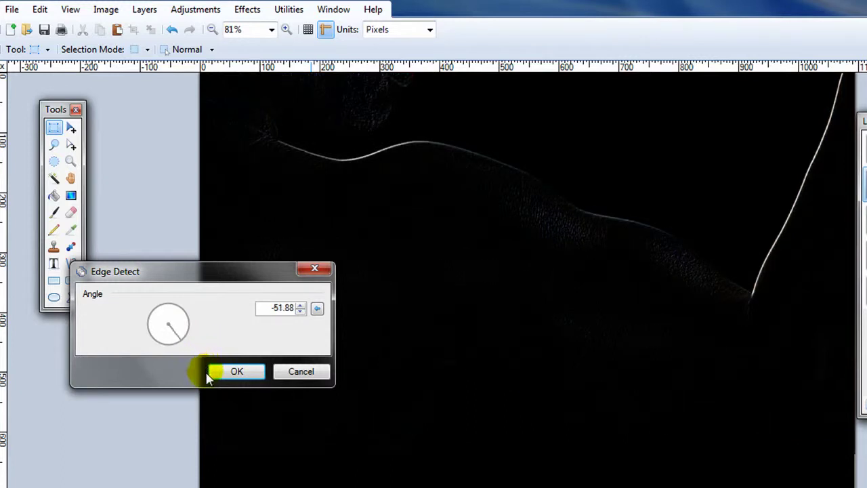
{"action": "left_click_drag", "start_coordinate": [207, 273], "coordinate": [173, 438]}
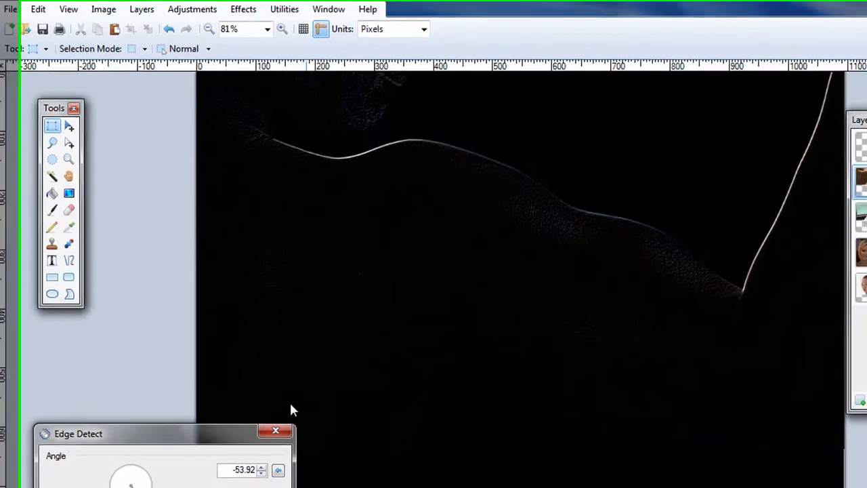
Discard the earlier preview, select the DSCF1210 layer, and hide MP900425299 to reveal the family photo
{"action": "left_click", "coordinate": [217, 460]}
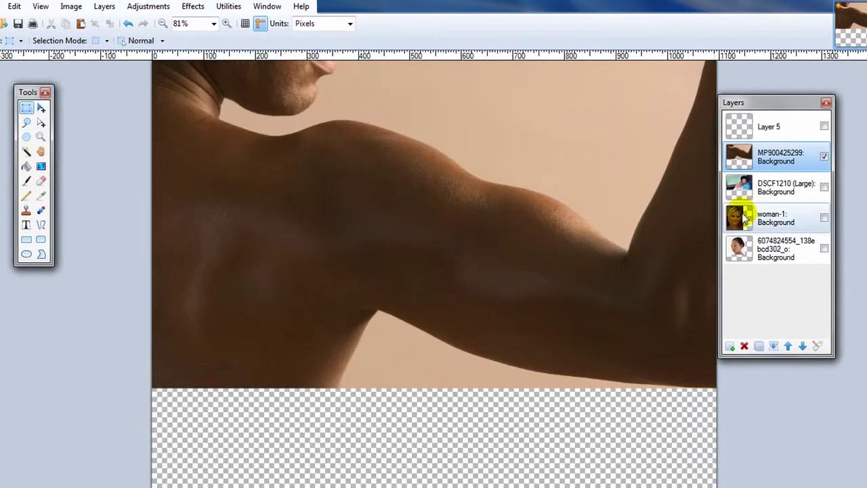
{"action": "left_click", "coordinate": [754, 186]}
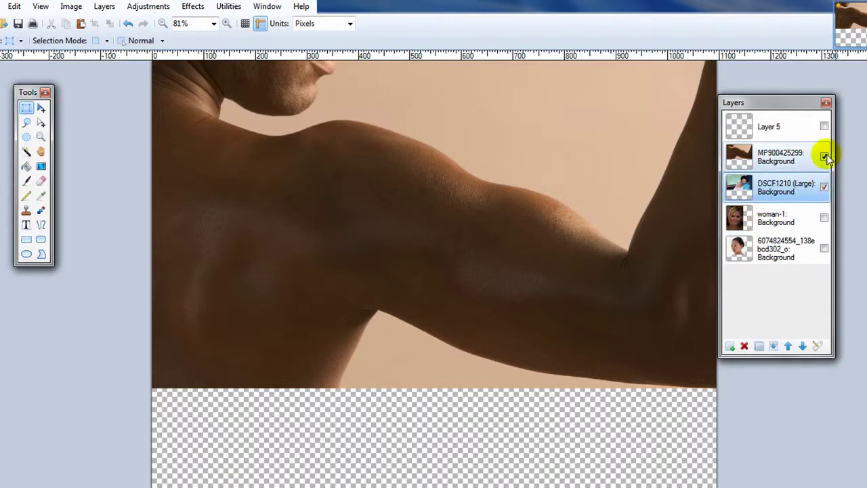
{"action": "left_click", "coordinate": [823, 155]}
Preview Stylize > Edge Detect on the family photo with the angle near -51.34, then cancel it
{"action": "left_click", "coordinate": [193, 7]}
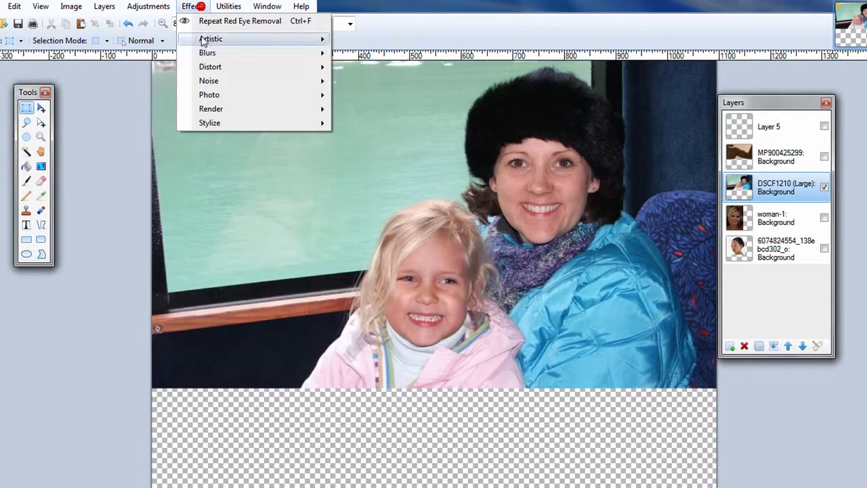
{"action": "mouse_move", "coordinate": [232, 123]}
{"action": "left_click", "coordinate": [373, 124]}
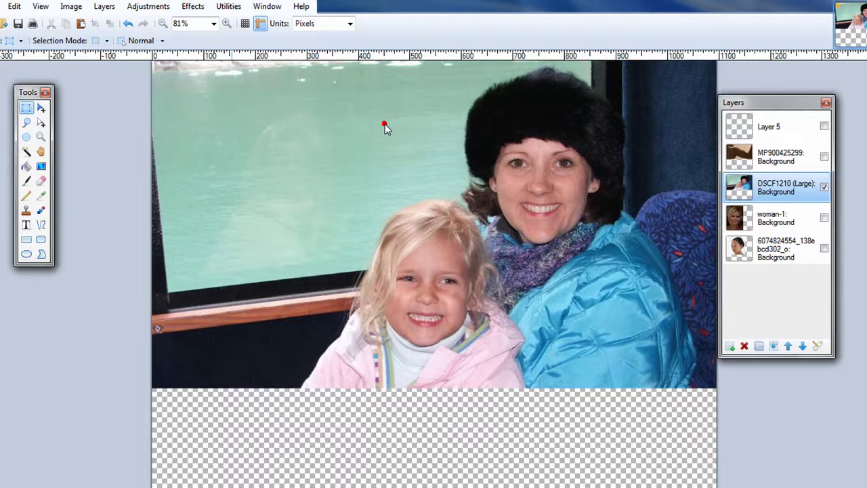
{"action": "left_click_drag", "start_coordinate": [439, 221], "coordinate": [127, 138]}
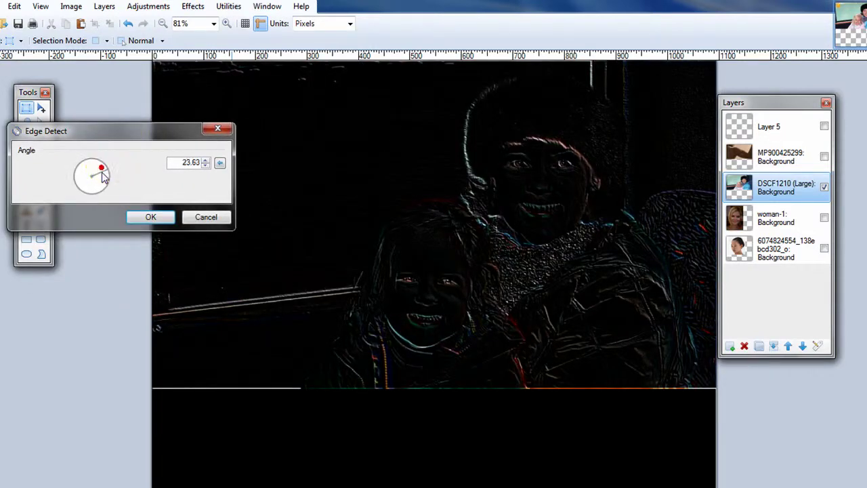
{"action": "left_click_drag", "start_coordinate": [103, 176], "coordinate": [102, 193]}
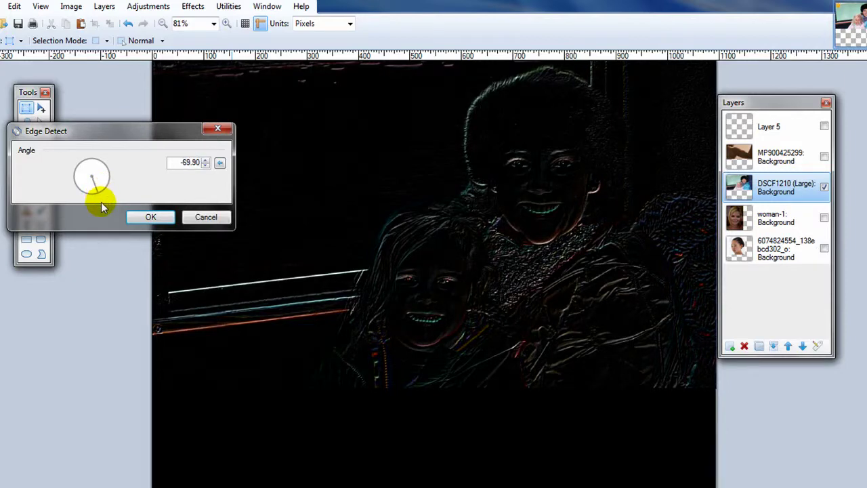
{"action": "left_click_drag", "start_coordinate": [100, 215], "coordinate": [133, 184]}
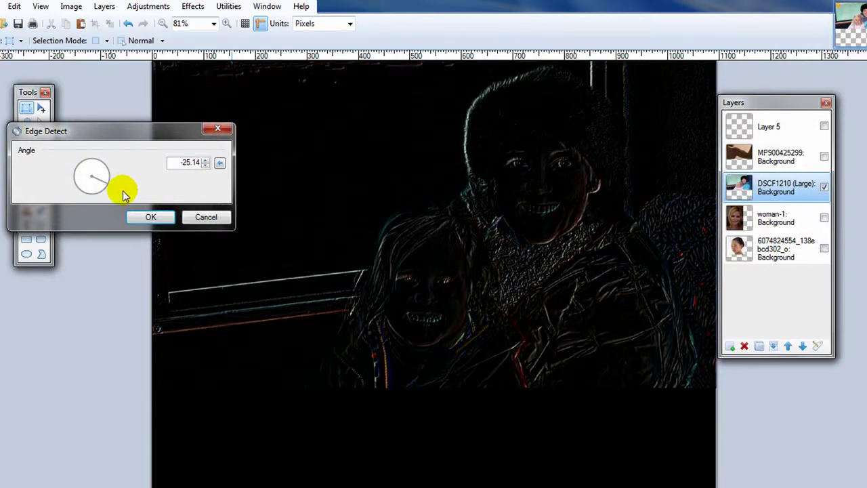
{"action": "left_click", "coordinate": [208, 220]}
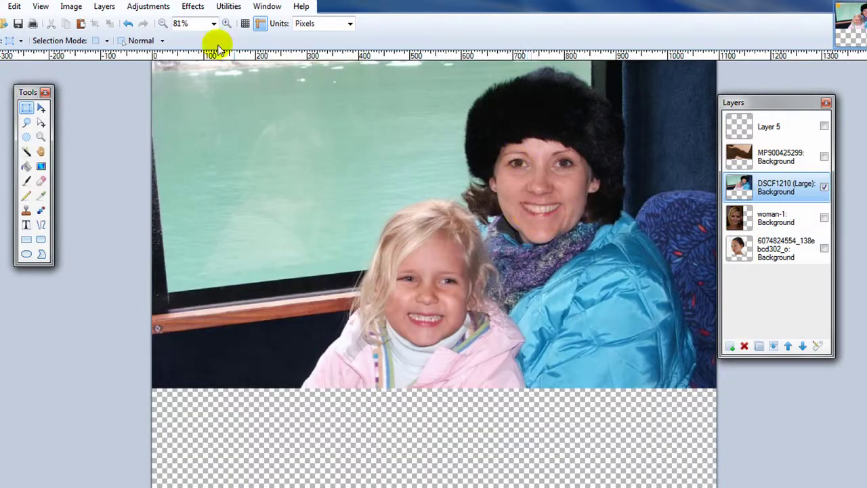
Show the MP900425299 layer again, preview Emboss with the angle near -128.66, then cancel it
{"action": "left_click", "coordinate": [824, 157]}
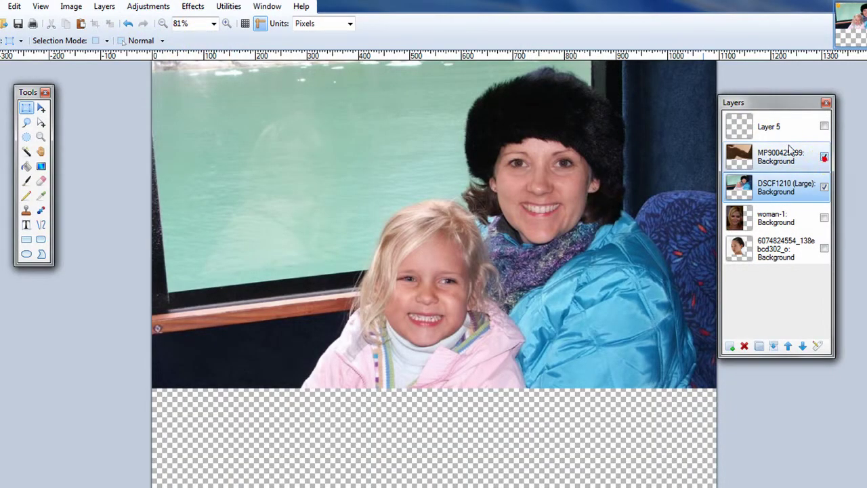
{"action": "left_click", "coordinate": [192, 7]}
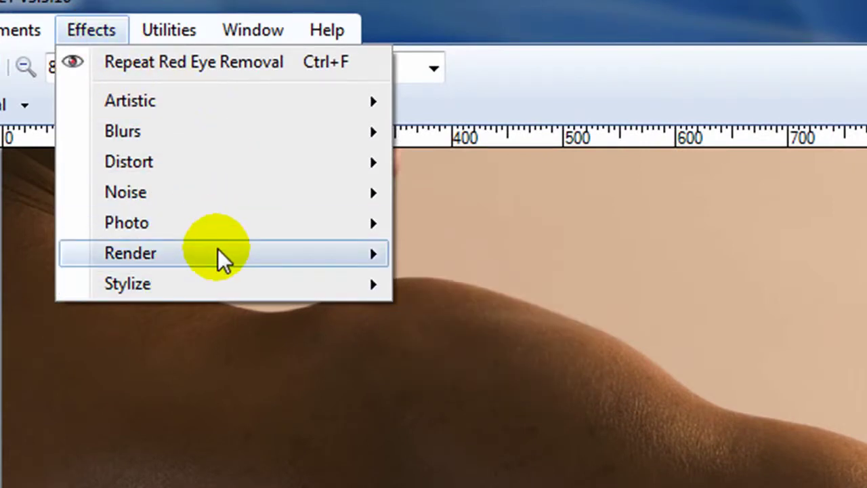
{"action": "mouse_move", "coordinate": [212, 286]}
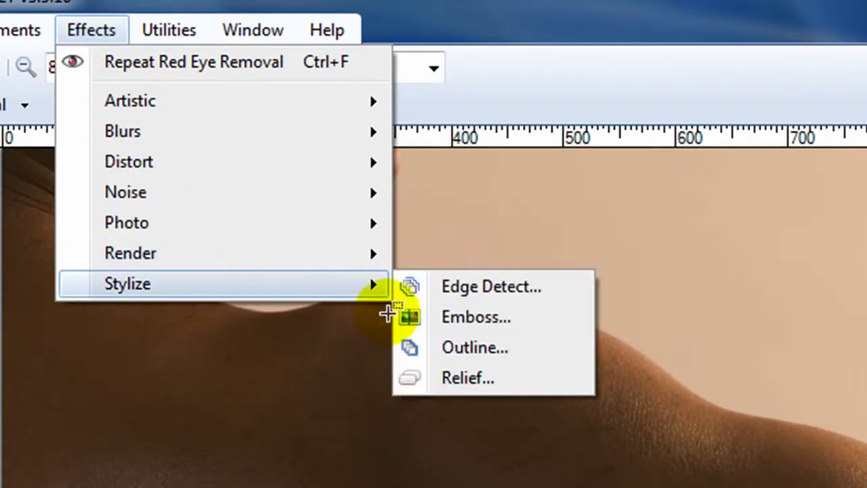
{"action": "left_click", "coordinate": [455, 319]}
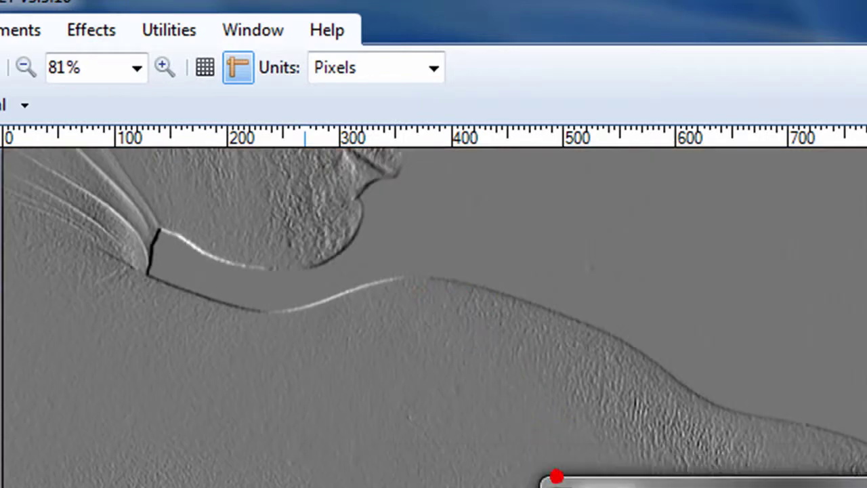
{"action": "left_click_drag", "start_coordinate": [555, 477], "coordinate": [556, 487]}
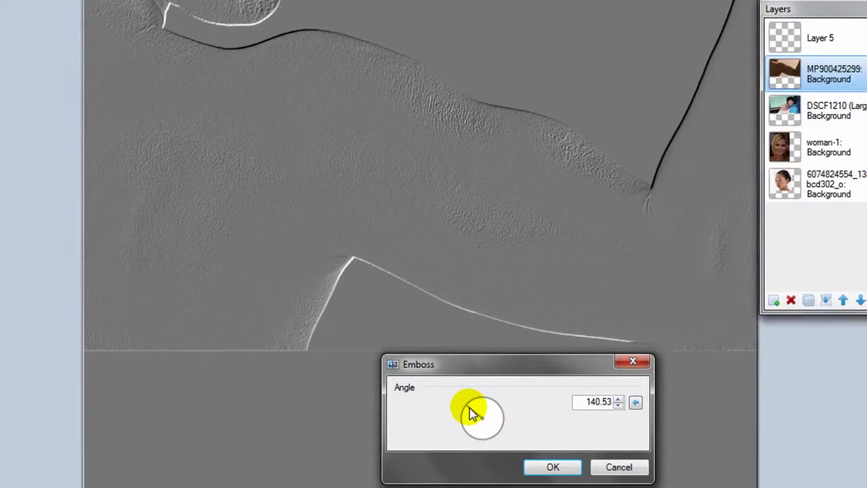
{"action": "mouse_move", "coordinate": [471, 407]}
{"action": "left_mouse_down"}
{"action": "mouse_move", "coordinate": [459, 416]}
{"action": "mouse_move", "coordinate": [463, 453]}
{"action": "mouse_move", "coordinate": [461, 439]}
{"action": "left_mouse_up"}
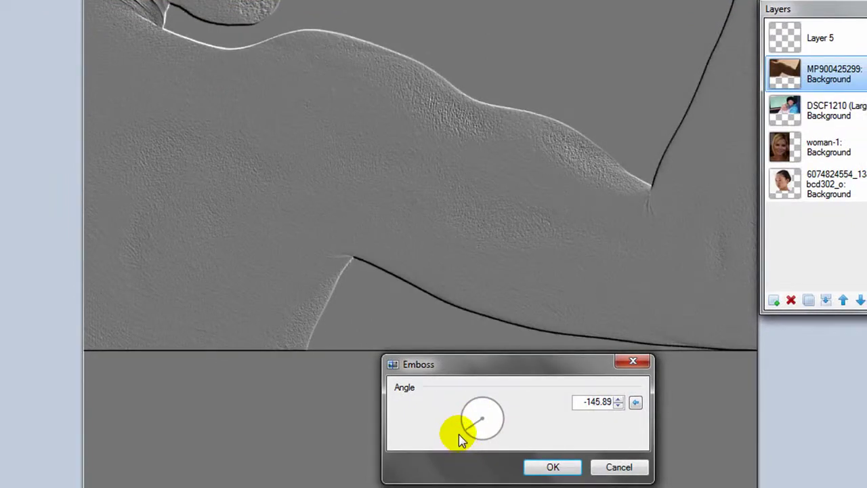
{"action": "left_click", "coordinate": [622, 468]}
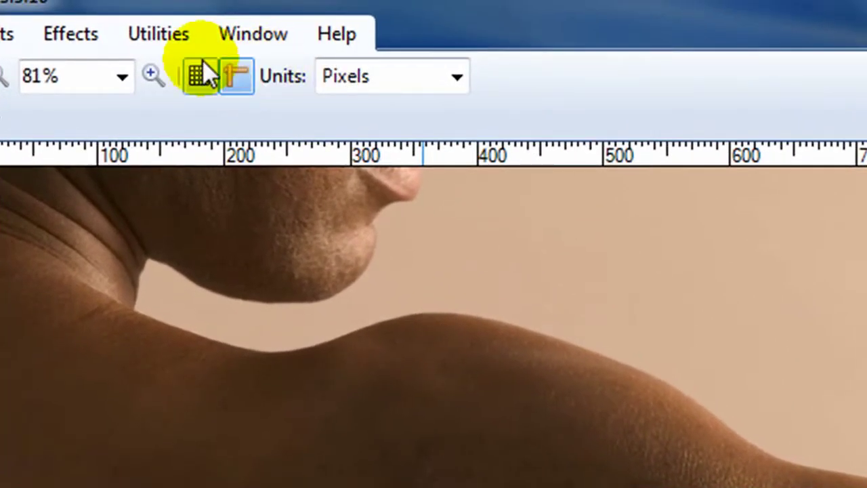
{"action": "left_click", "coordinate": [58, 41]}
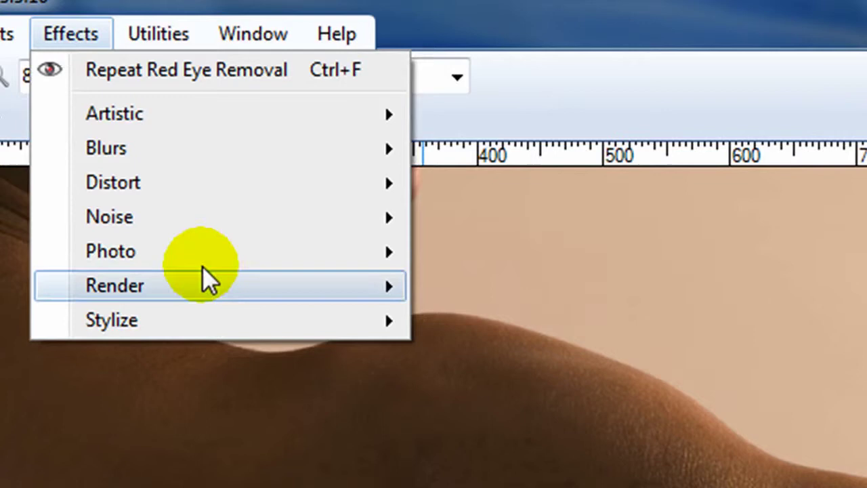
{"action": "mouse_move", "coordinate": [203, 319]}
{"action": "left_click", "coordinate": [479, 392]}
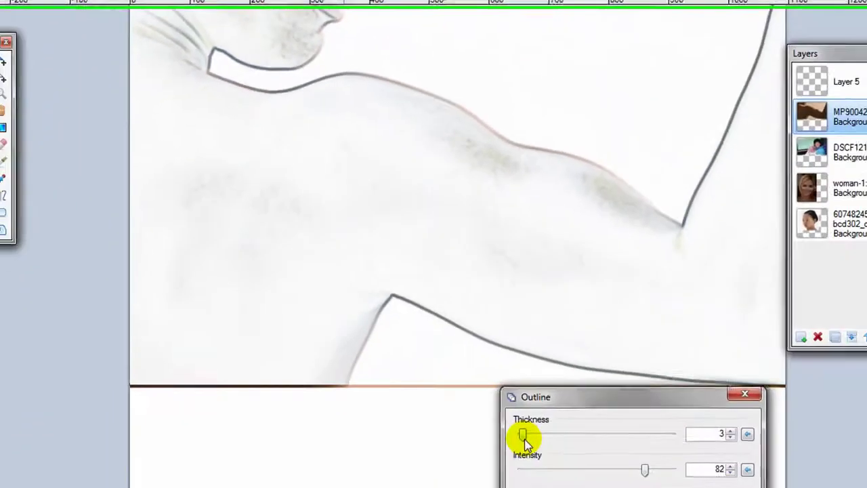
{"action": "mouse_move", "coordinate": [522, 437]}
{"action": "left_mouse_down"}
{"action": "mouse_move", "coordinate": [527, 401]}
{"action": "mouse_move", "coordinate": [576, 405]}
{"action": "left_mouse_up"}
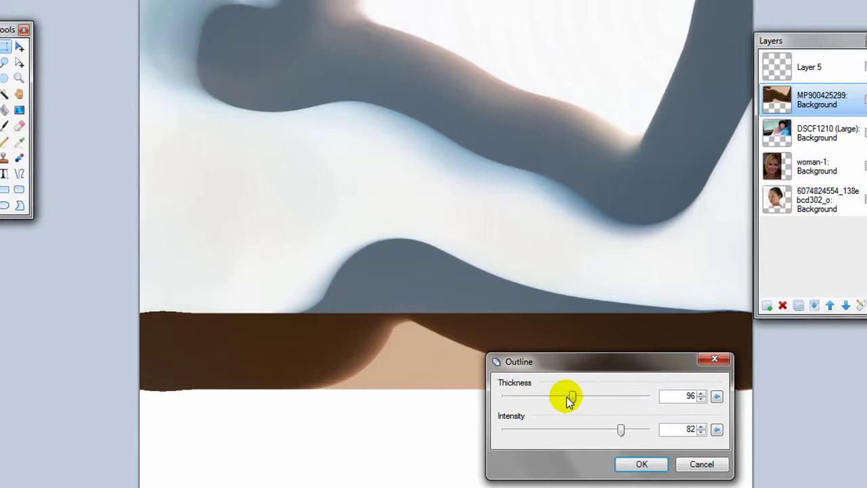
{"action": "left_click_drag", "start_coordinate": [553, 399], "coordinate": [541, 399]}
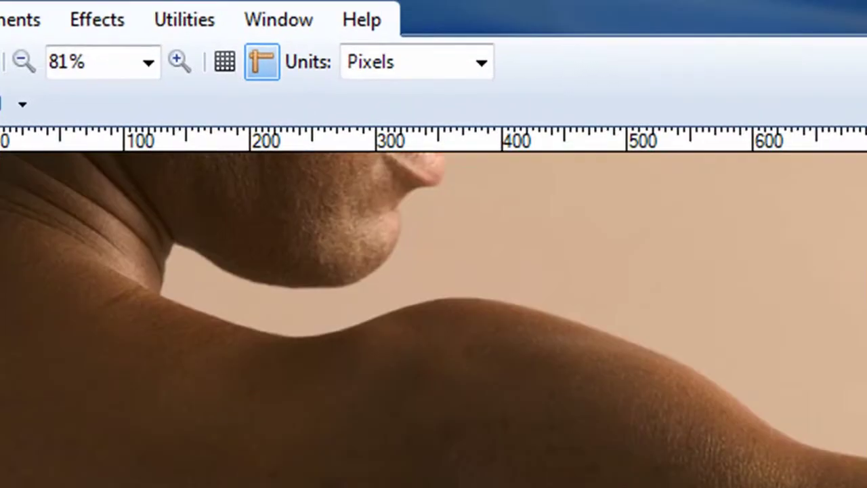
{"action": "left_click", "coordinate": [74, 25]}
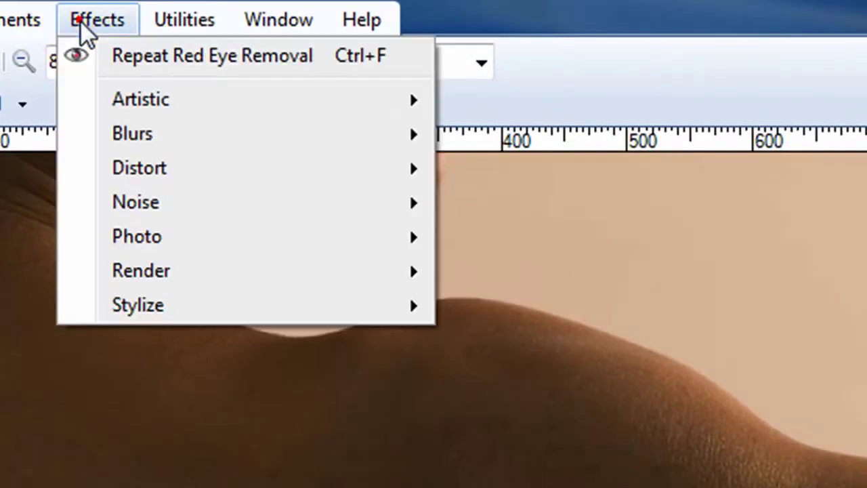
Open Stylize > Relief on the shoulder photo and turn its angle to 111.97
{"action": "mouse_move", "coordinate": [186, 317]}
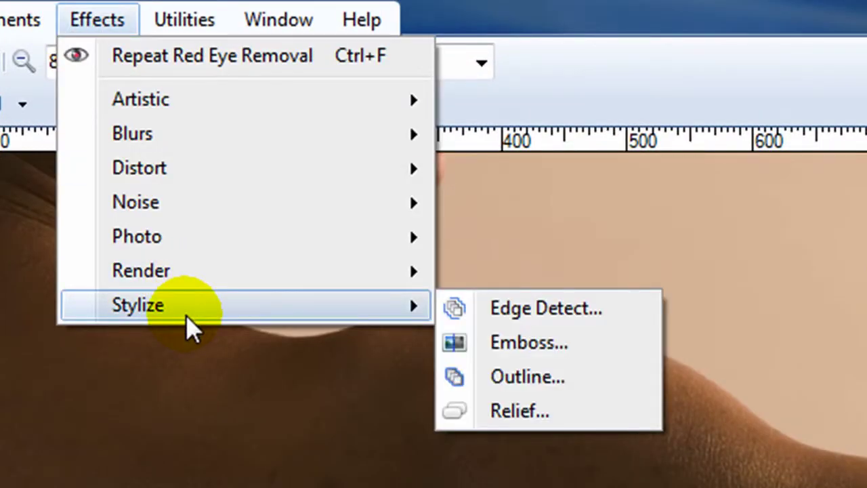
{"action": "left_click", "coordinate": [535, 412]}
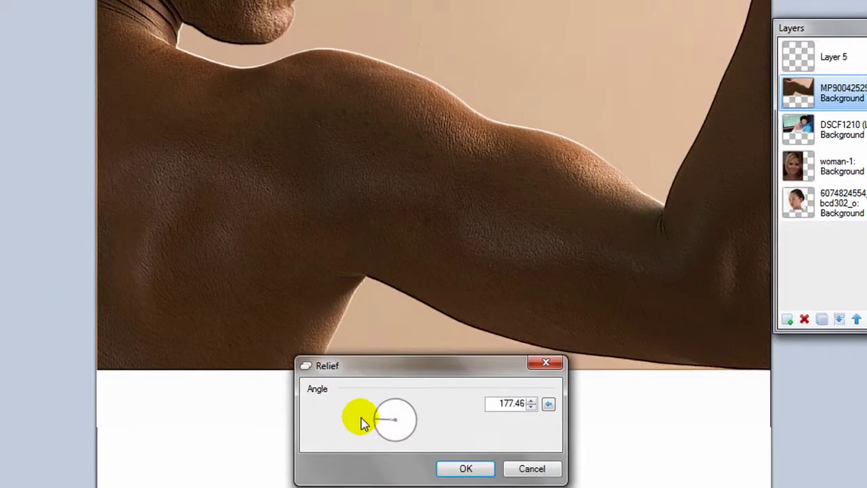
{"action": "left_click_drag", "start_coordinate": [363, 421], "coordinate": [379, 381]}
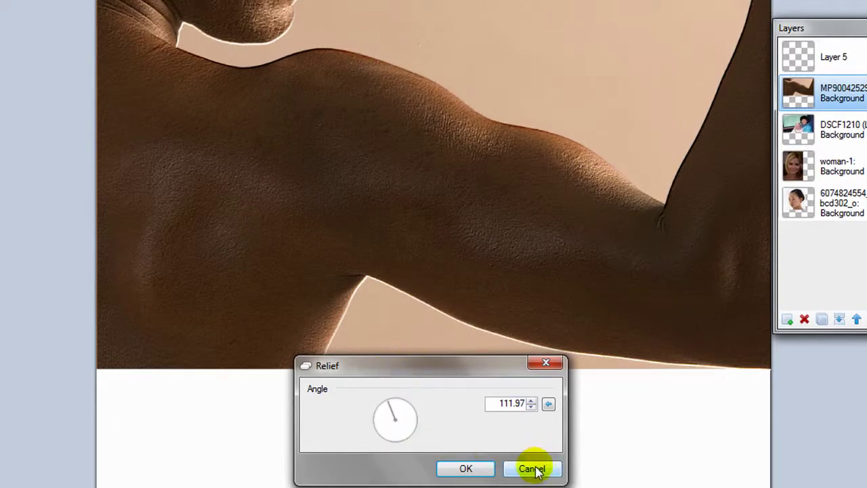